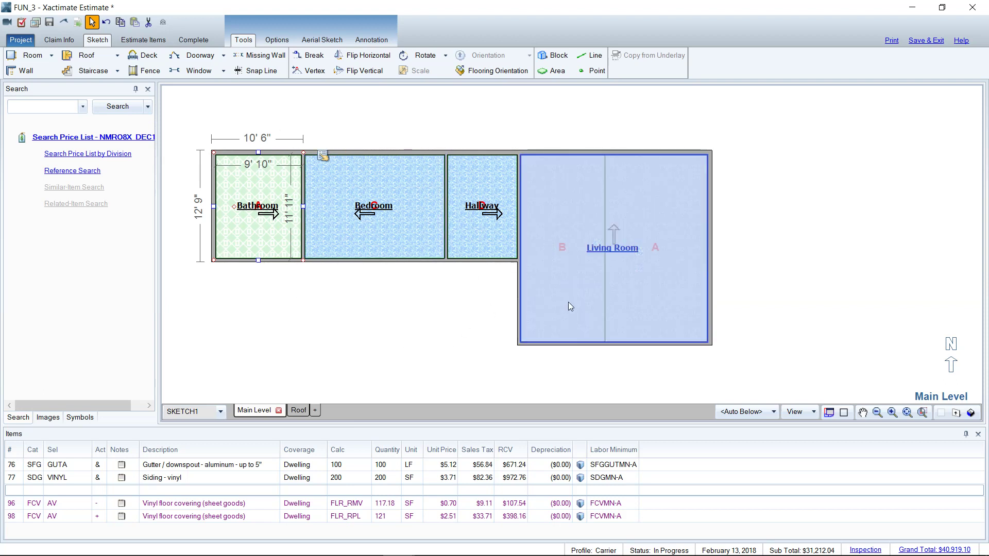
- Examine the item properties of the Bedroom's carpet replacement line, including its material width and step style options, and discard any changes
click(148, 41)
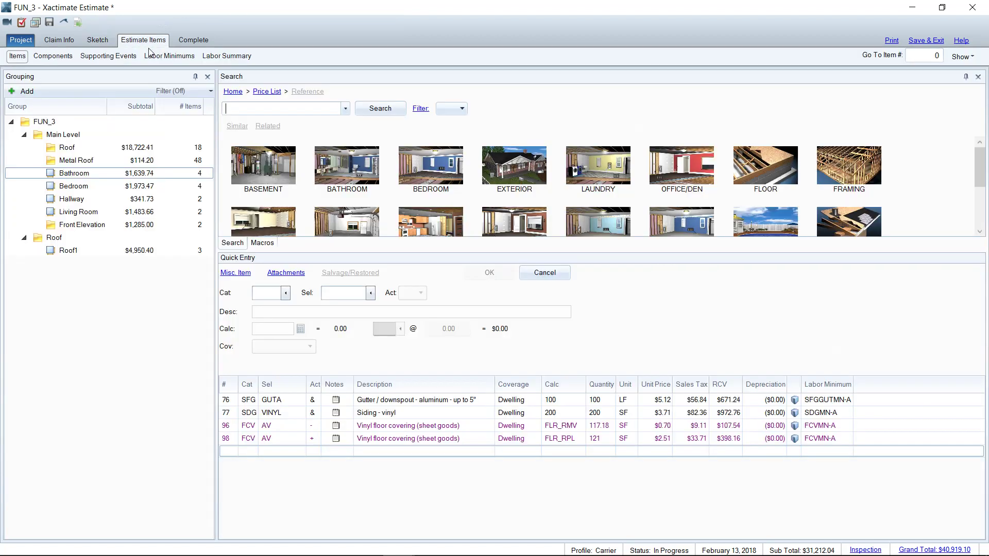
click(104, 188)
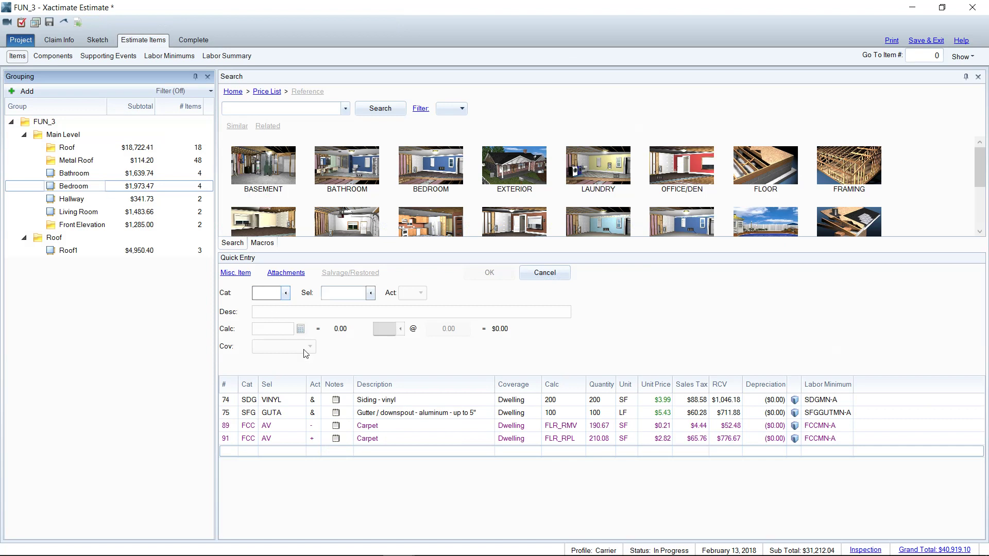
click(229, 440)
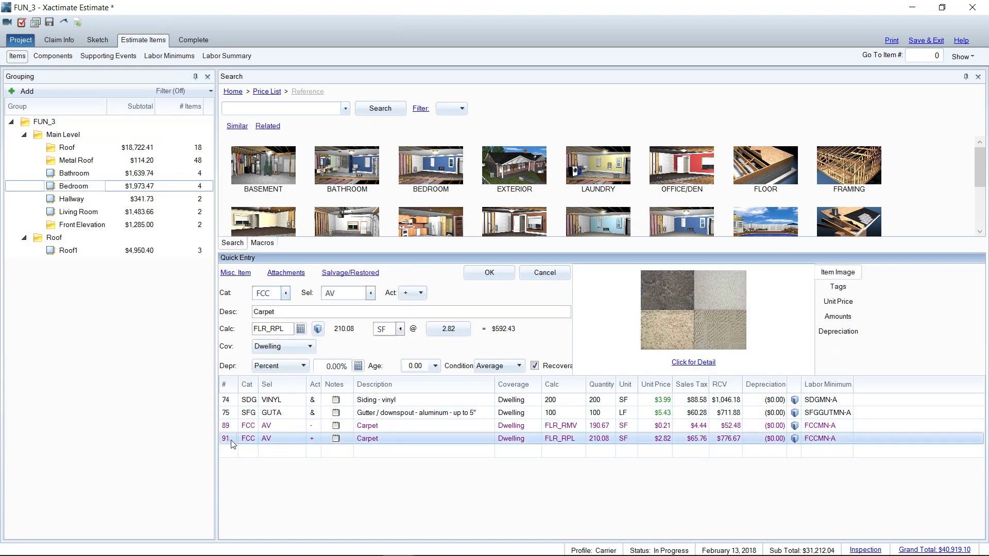
click(318, 330)
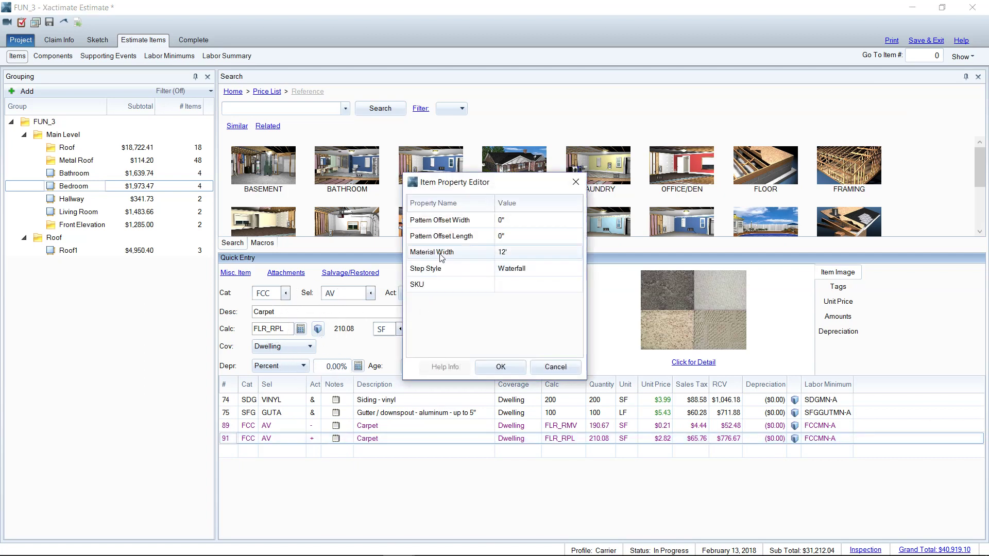
click(558, 254)
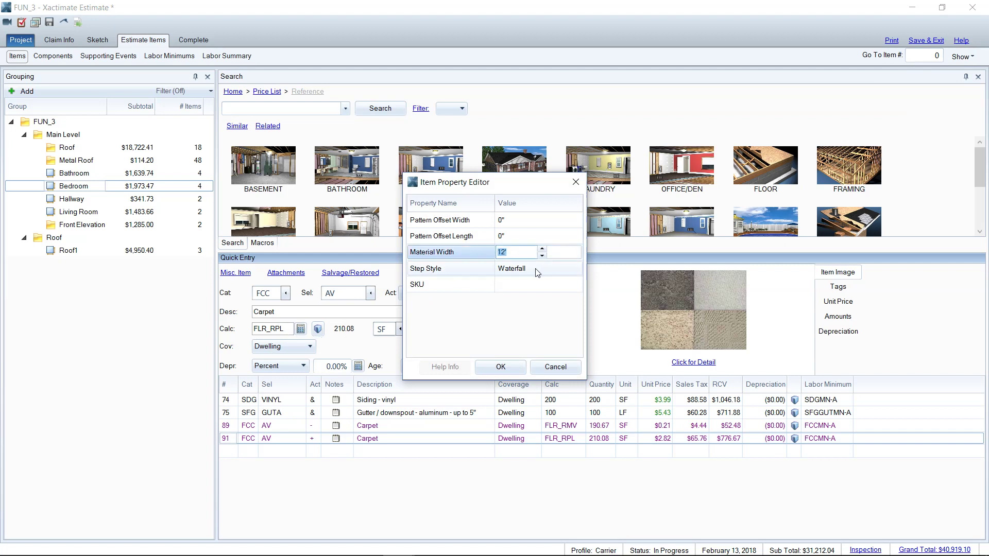
click(574, 269)
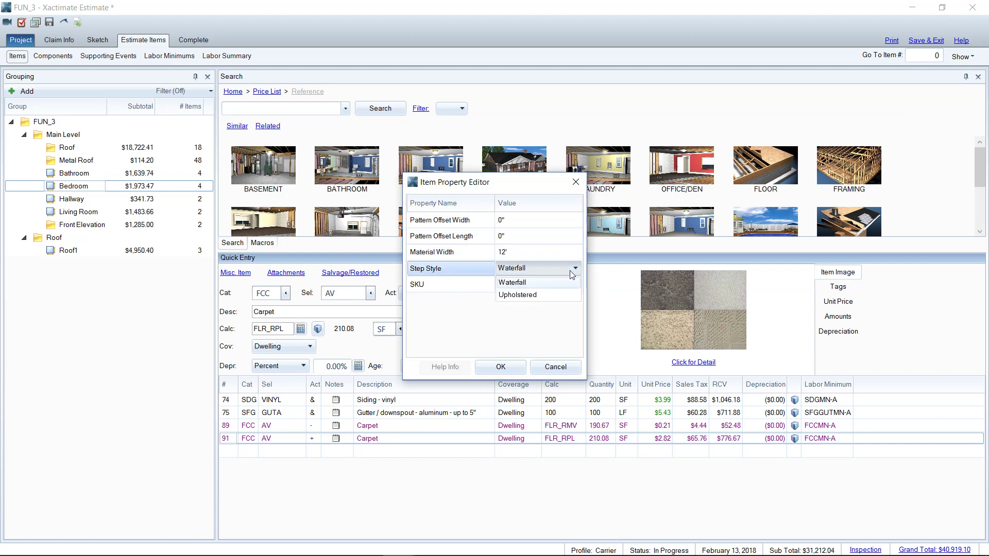
click(549, 287)
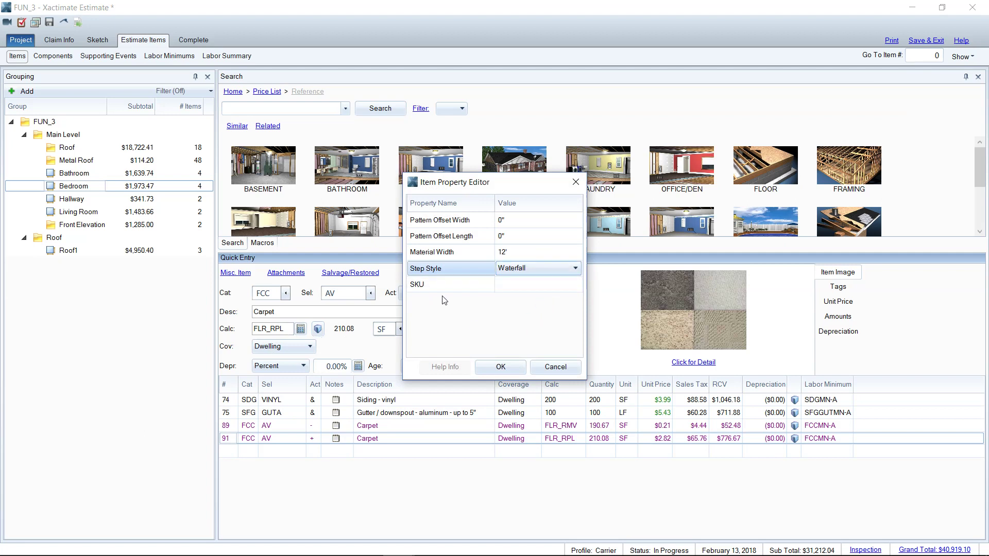
click(555, 268)
click(555, 268)
click(546, 368)
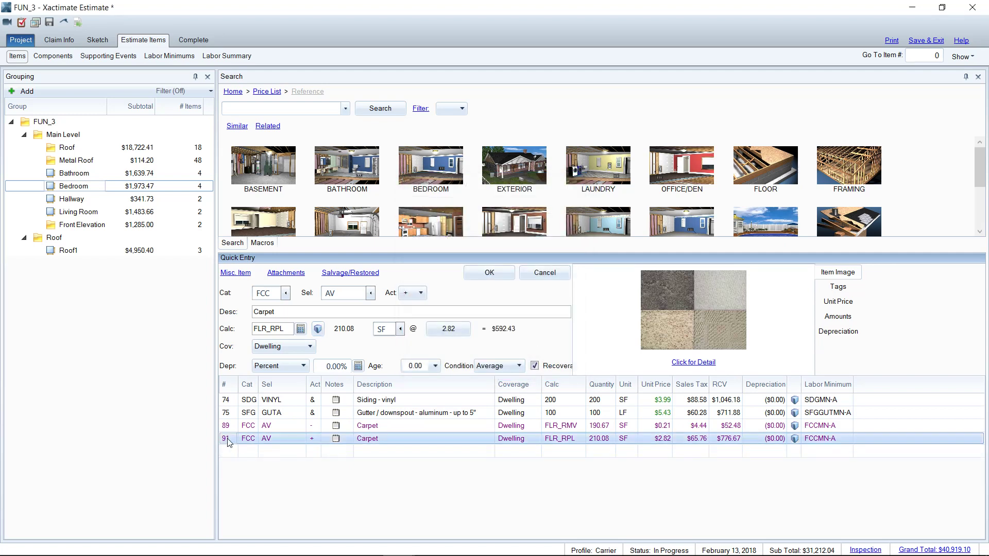
click(318, 331)
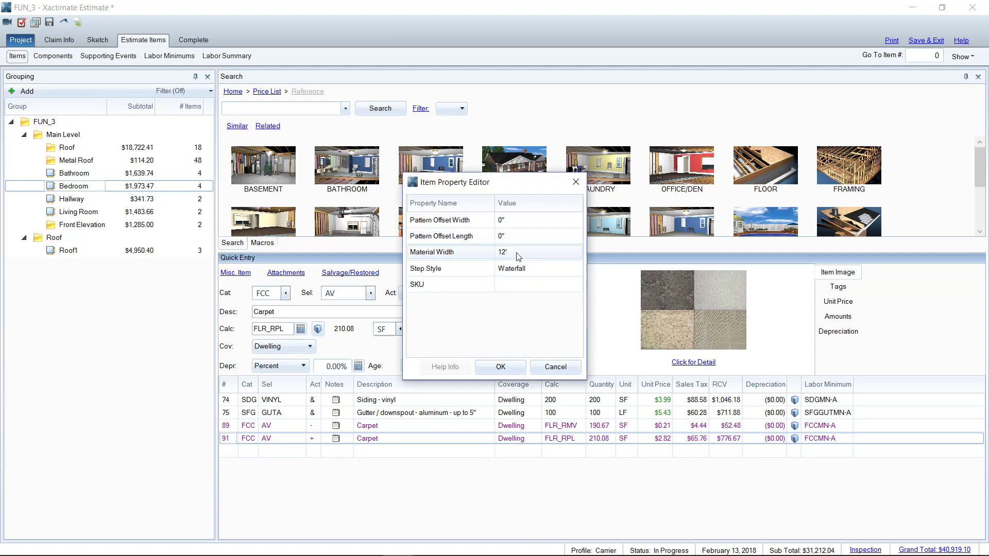
click(556, 367)
- Examine the pattern offsets and material width of the Bathroom's vinyl floor covering replacement item
click(69, 162)
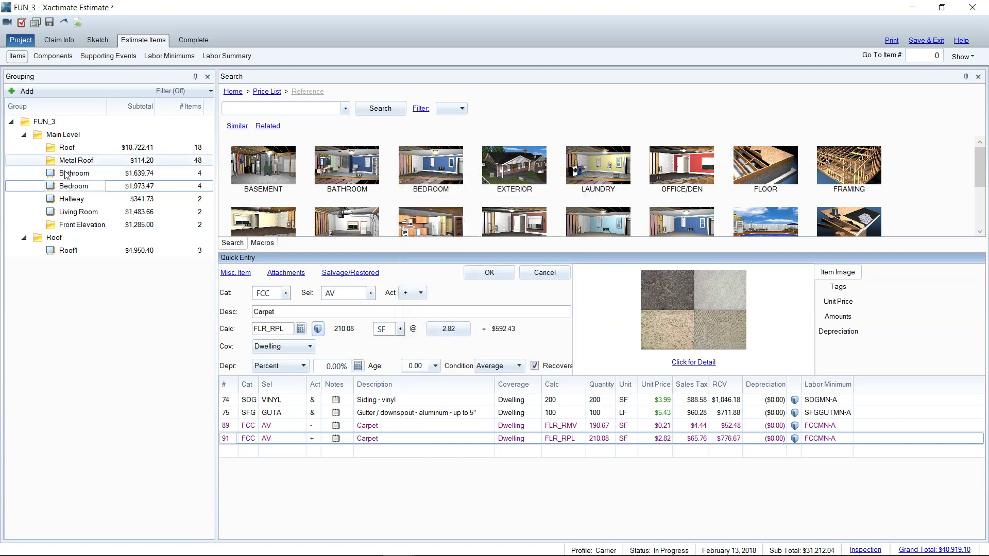
click(66, 174)
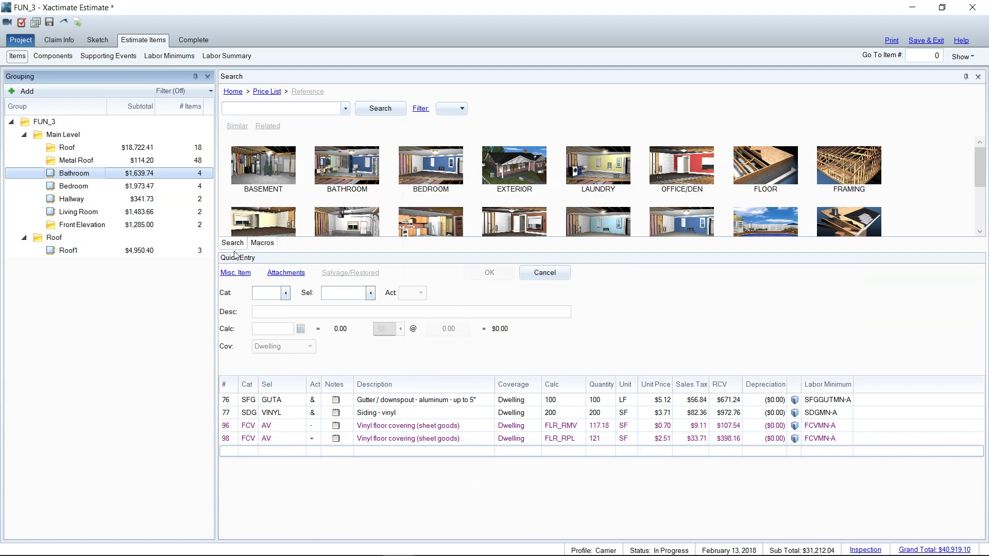
click(230, 441)
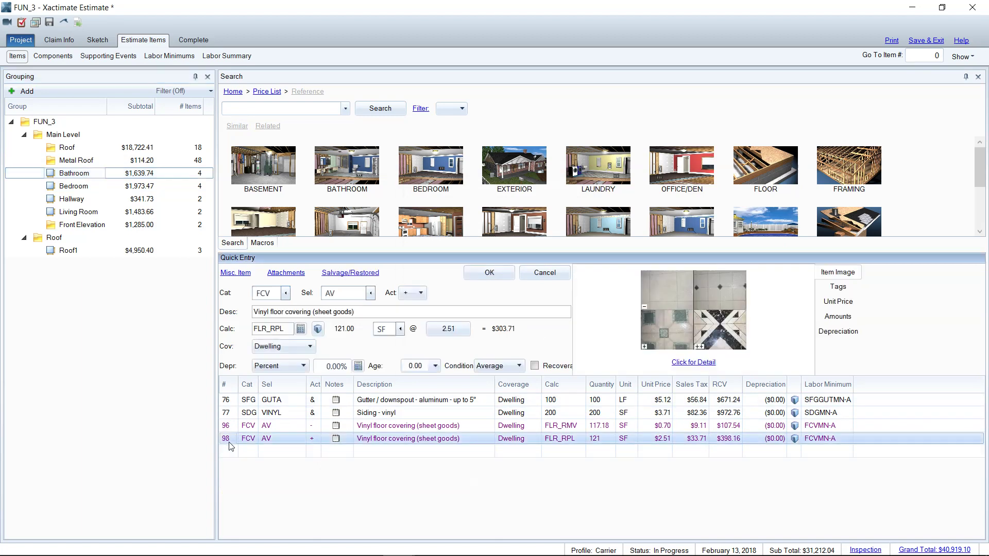
click(317, 330)
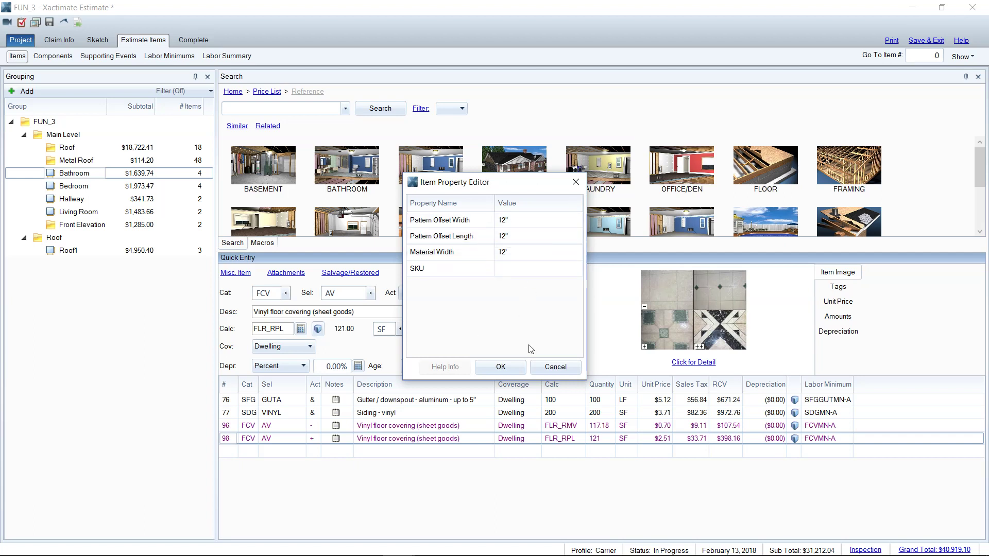
click(503, 366)
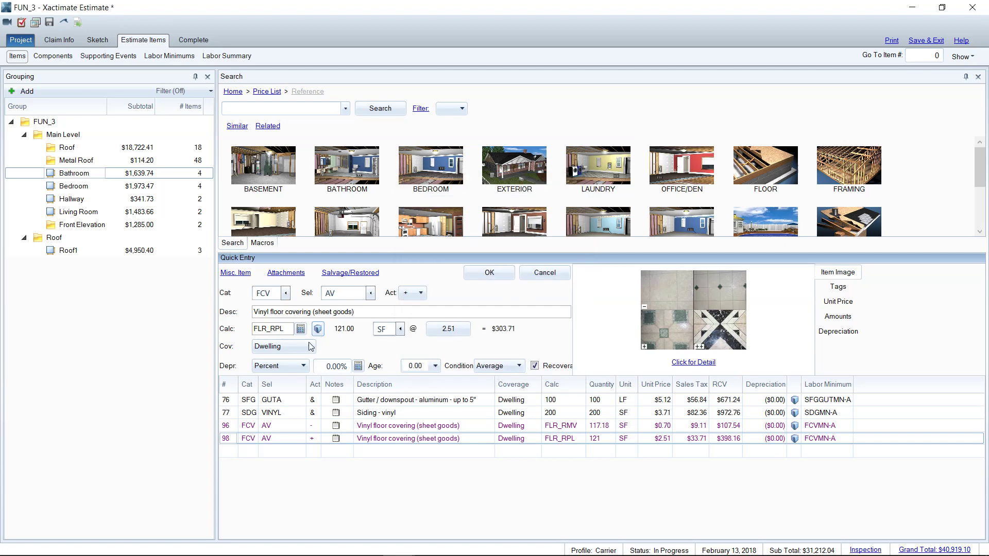
- Review the carpet and vinyl Flooring Properties in this estimate's sketch preferences, including the Use Scrap option
click(97, 40)
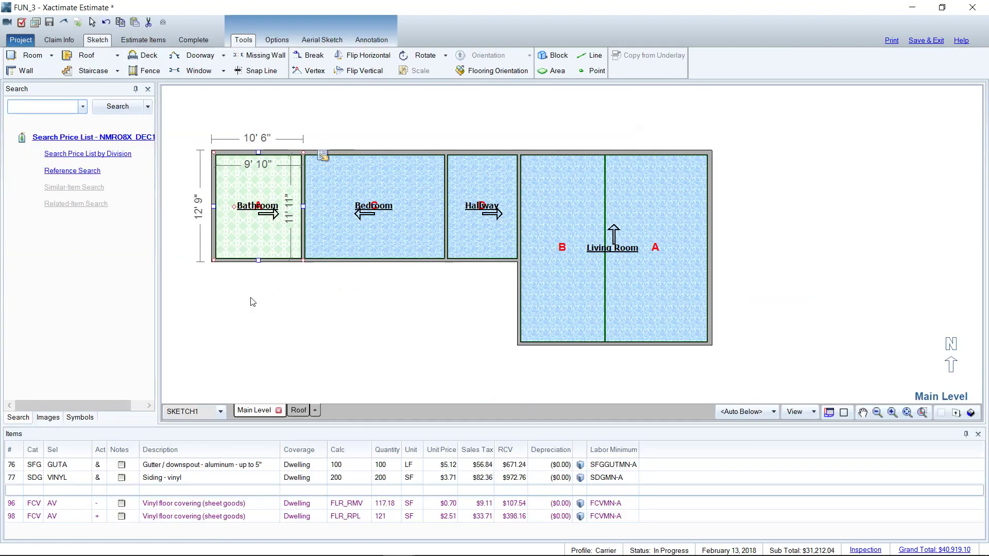
click(277, 40)
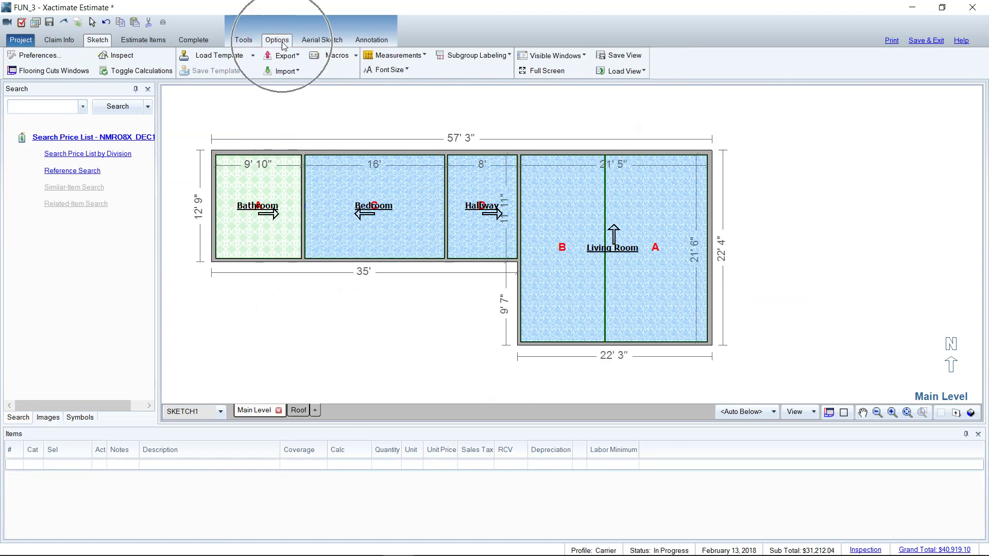
click(53, 59)
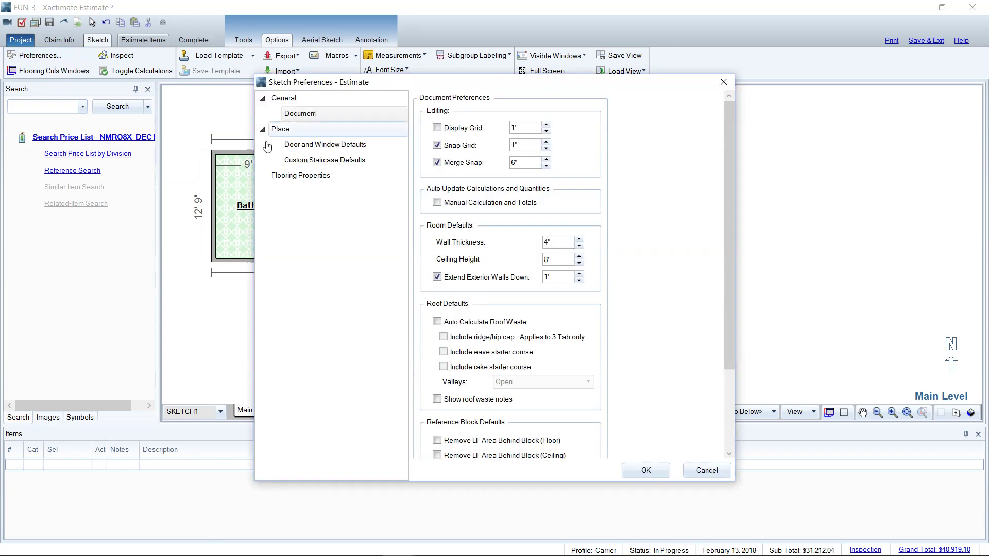
click(302, 177)
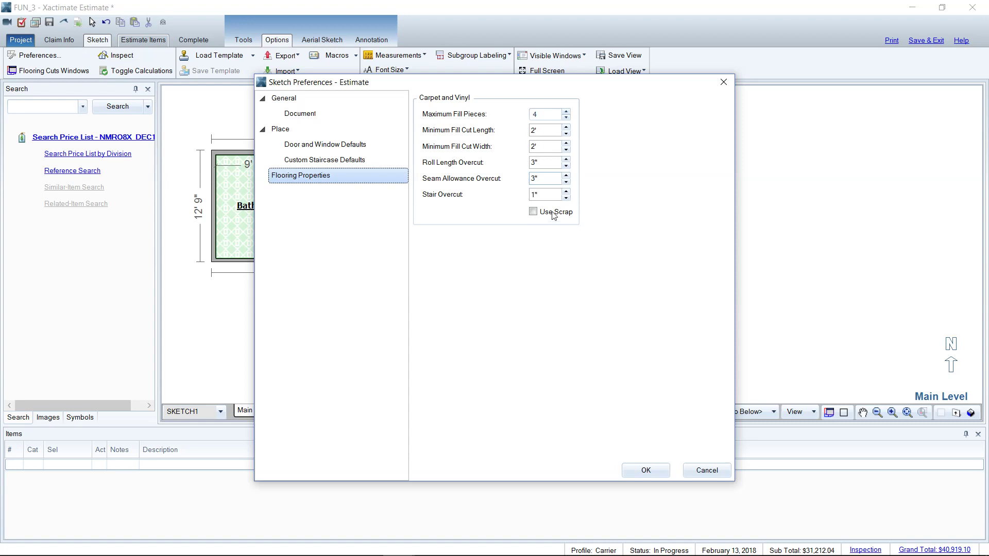
click(533, 212)
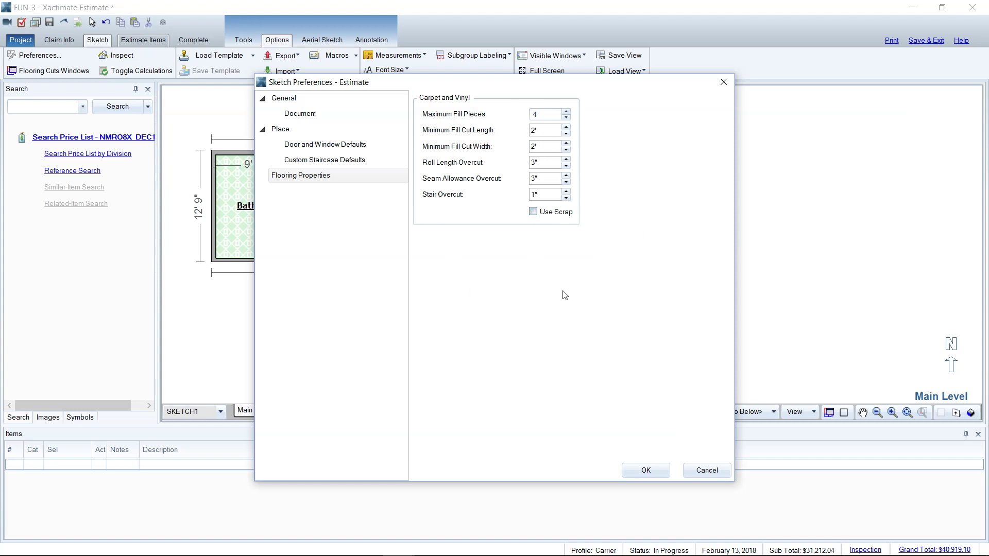
click(647, 475)
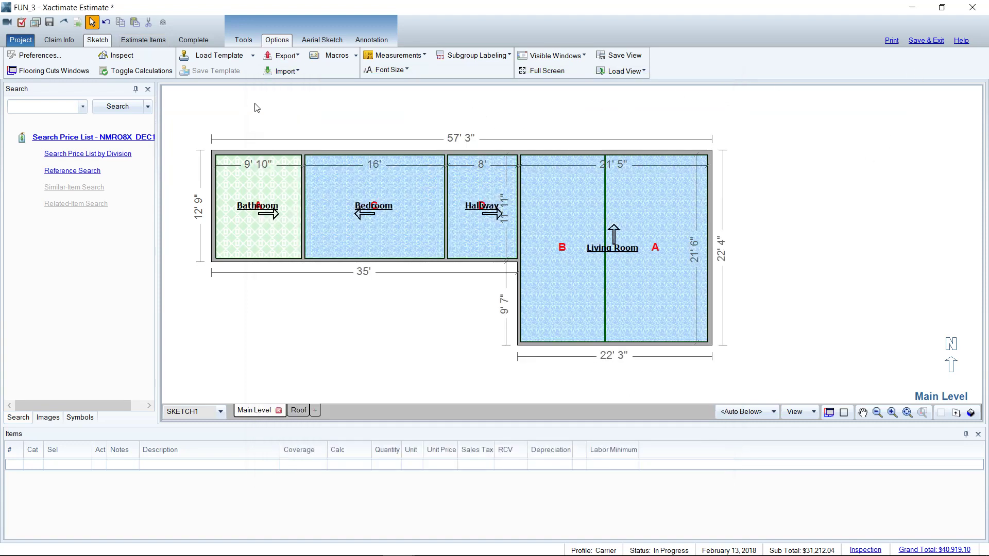
- Check the item properties of the Bedroom's carpet replacement line again and leave them without saving
click(143, 40)
click(103, 187)
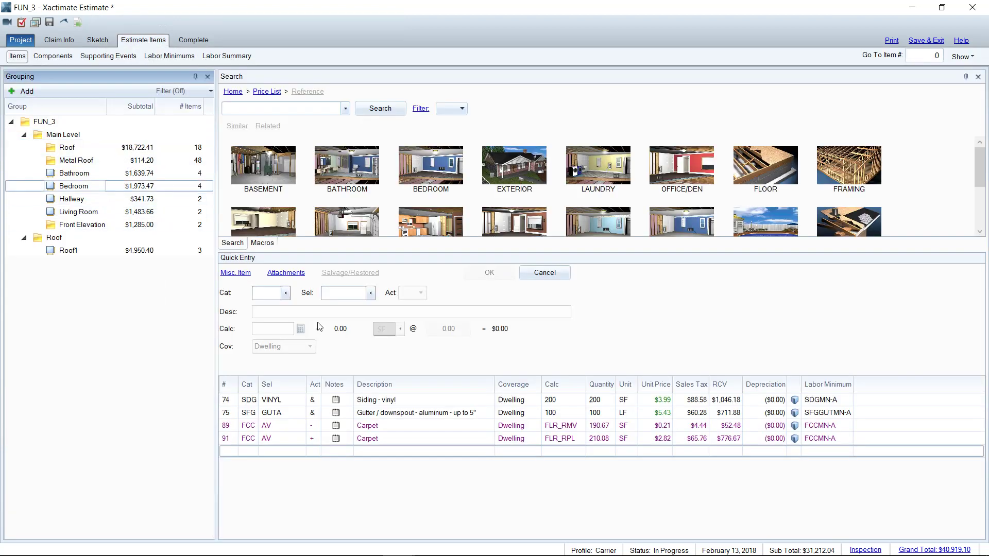
click(233, 440)
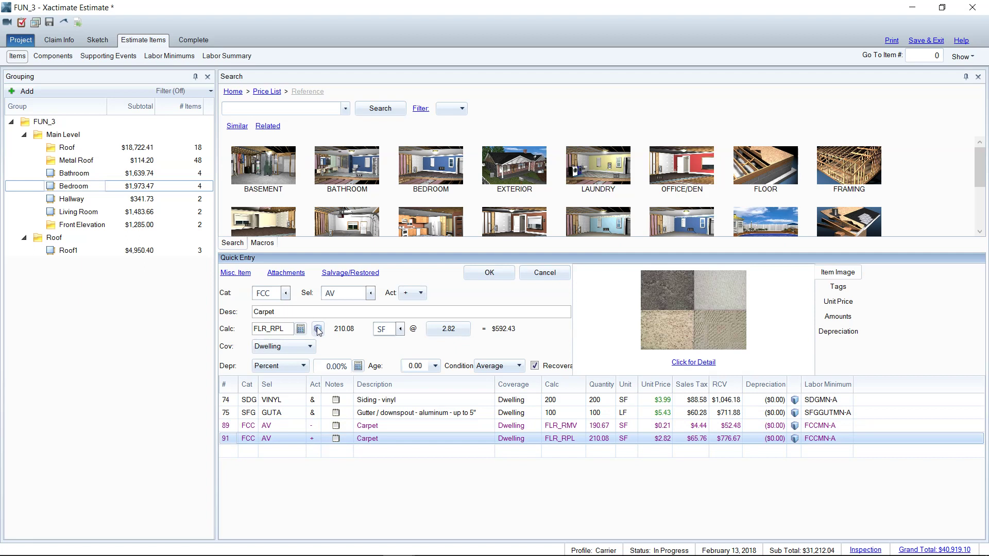
click(318, 329)
click(555, 367)
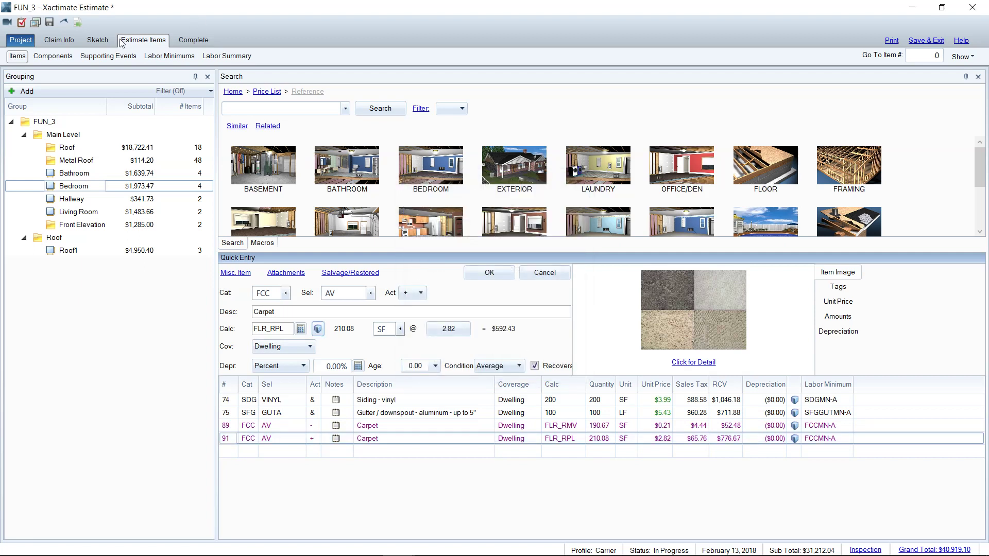
- Return to the sketch preferences and display the estimate's Flooring Properties for carpet and vinyl
click(98, 40)
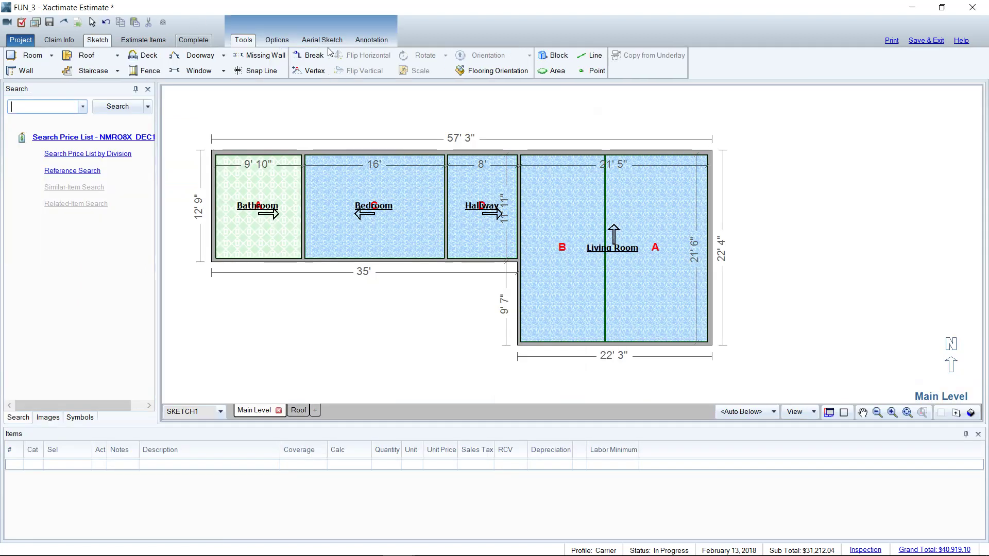
click(277, 40)
click(44, 55)
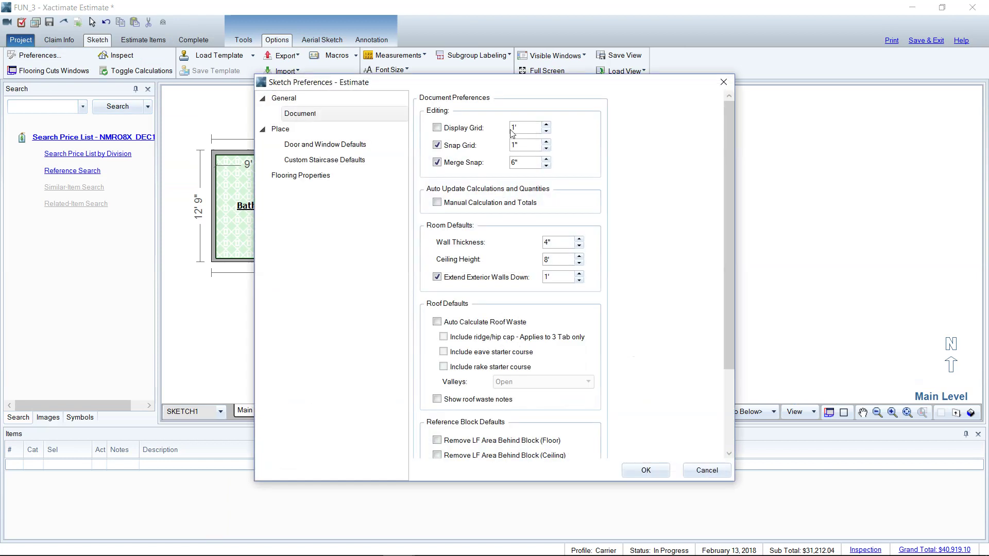
click(310, 177)
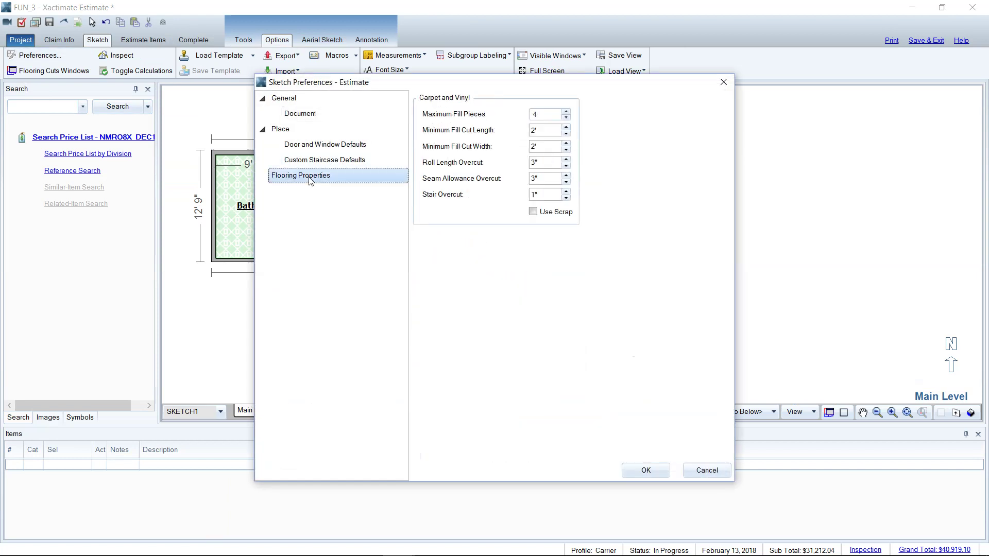
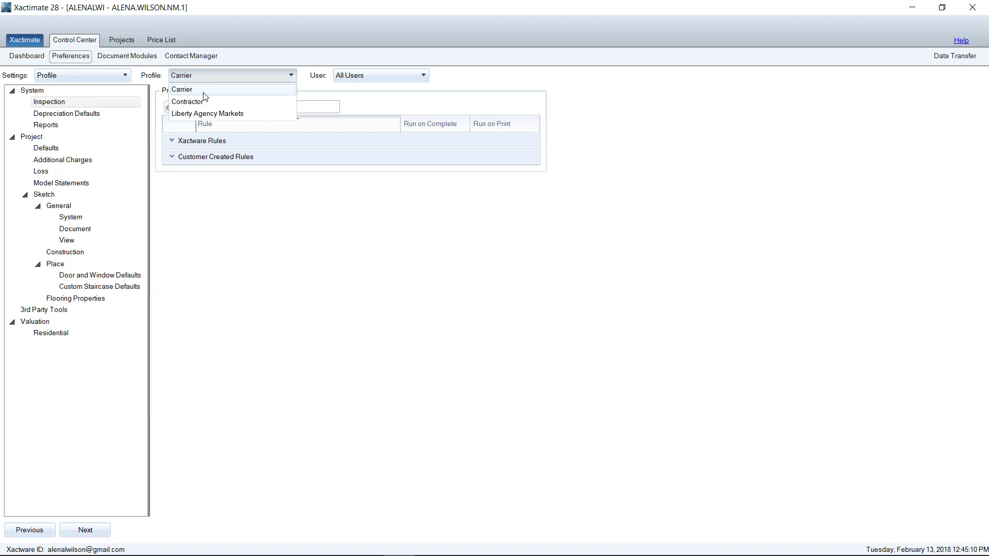
- Enable Use Scrap in the default sketch Flooring Properties for the Carrier profile and All Users
click(204, 91)
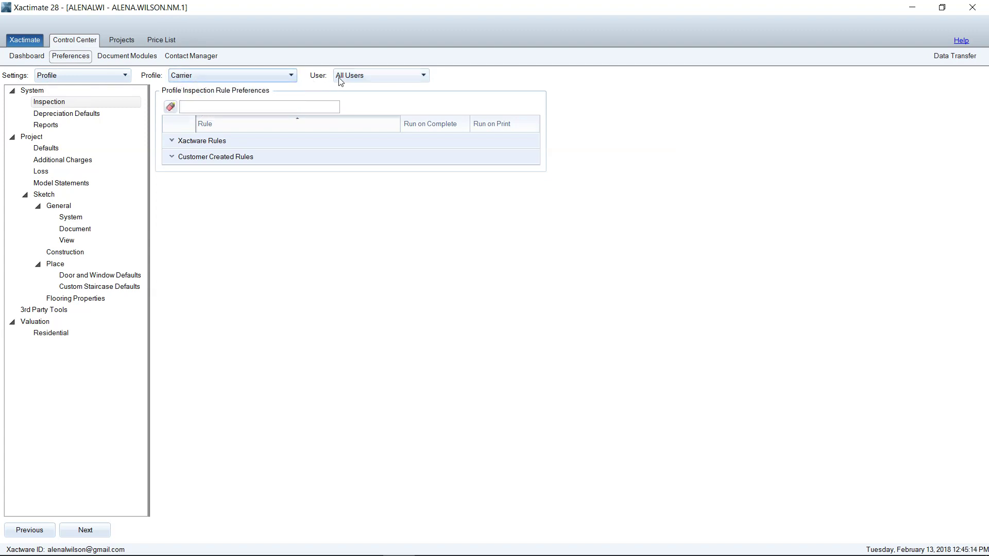
click(355, 77)
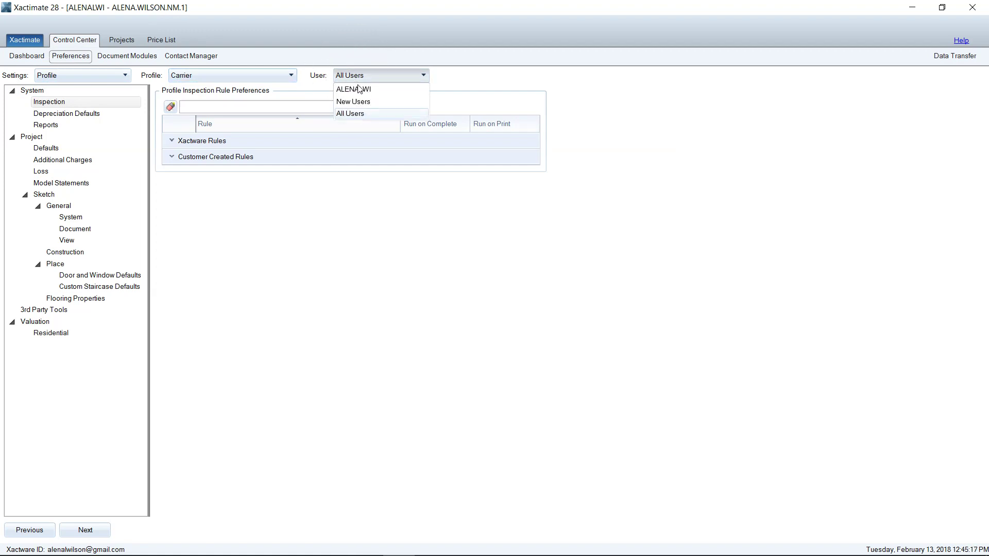
click(370, 113)
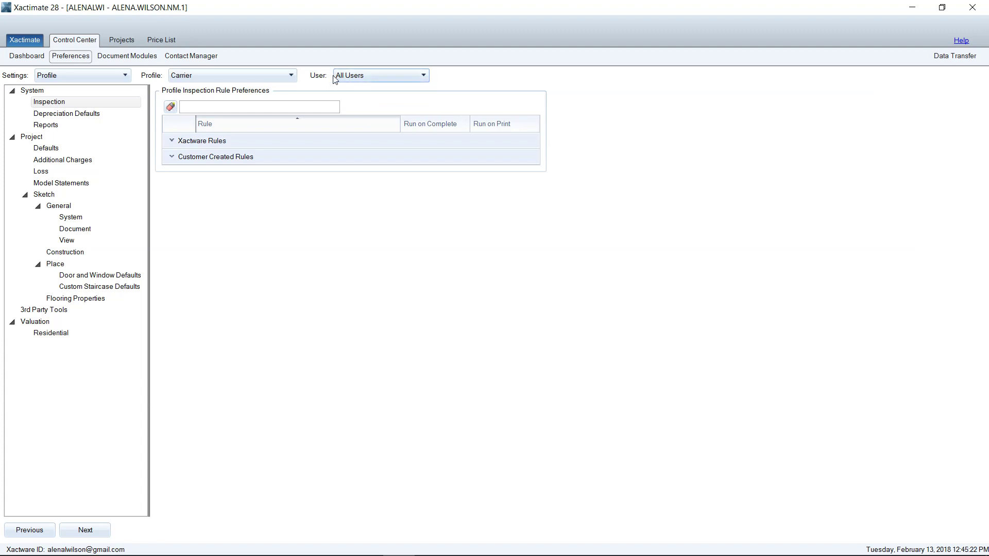
click(78, 114)
click(81, 302)
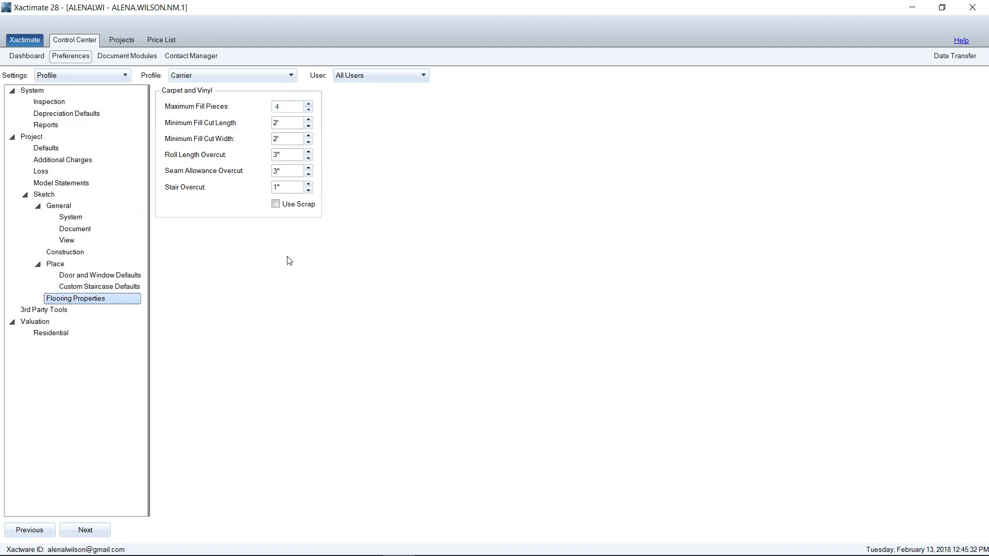
click(277, 204)
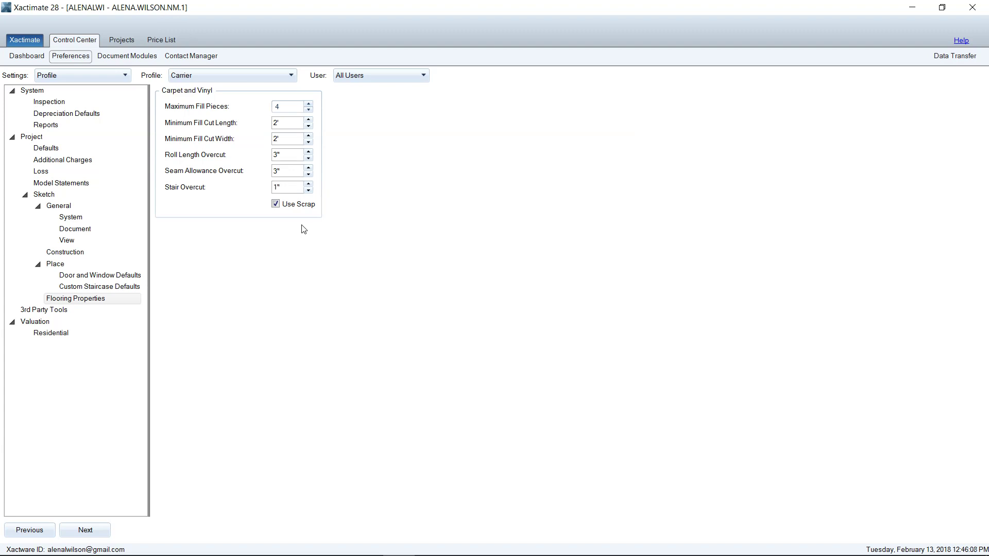
click(276, 206)
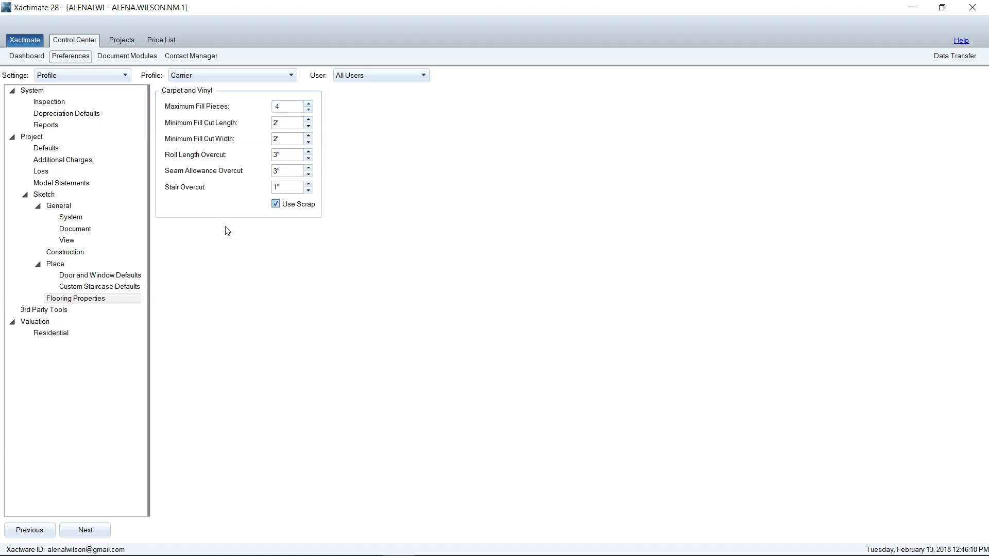